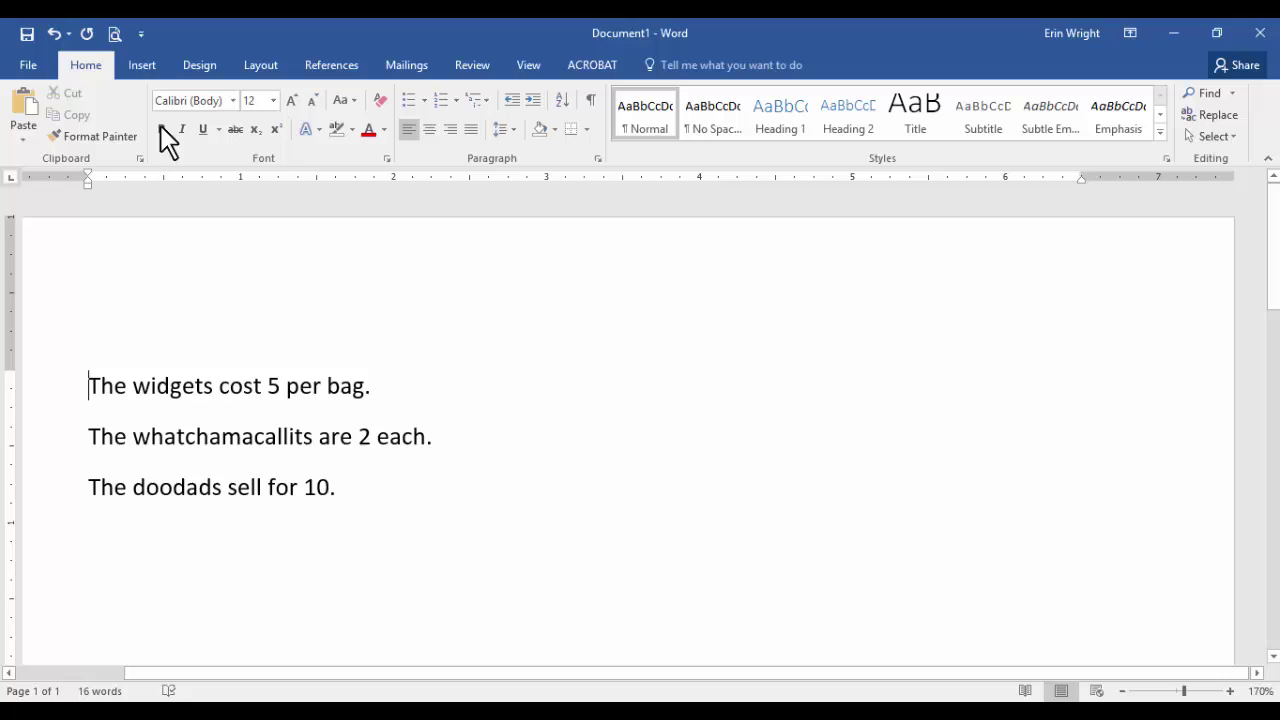
- With the cursor before the 5, open the Symbol dialog through Insert > Symbol > More Symbols
click(271, 385)
click(137, 65)
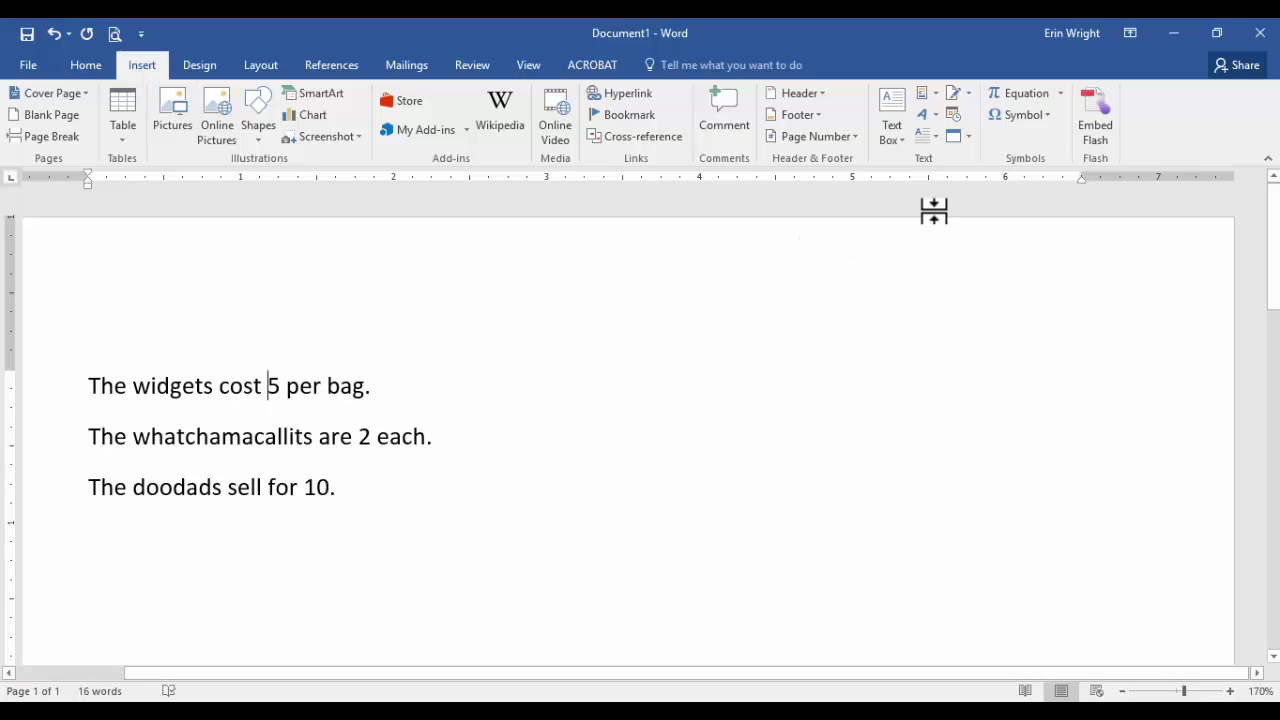
click(1040, 116)
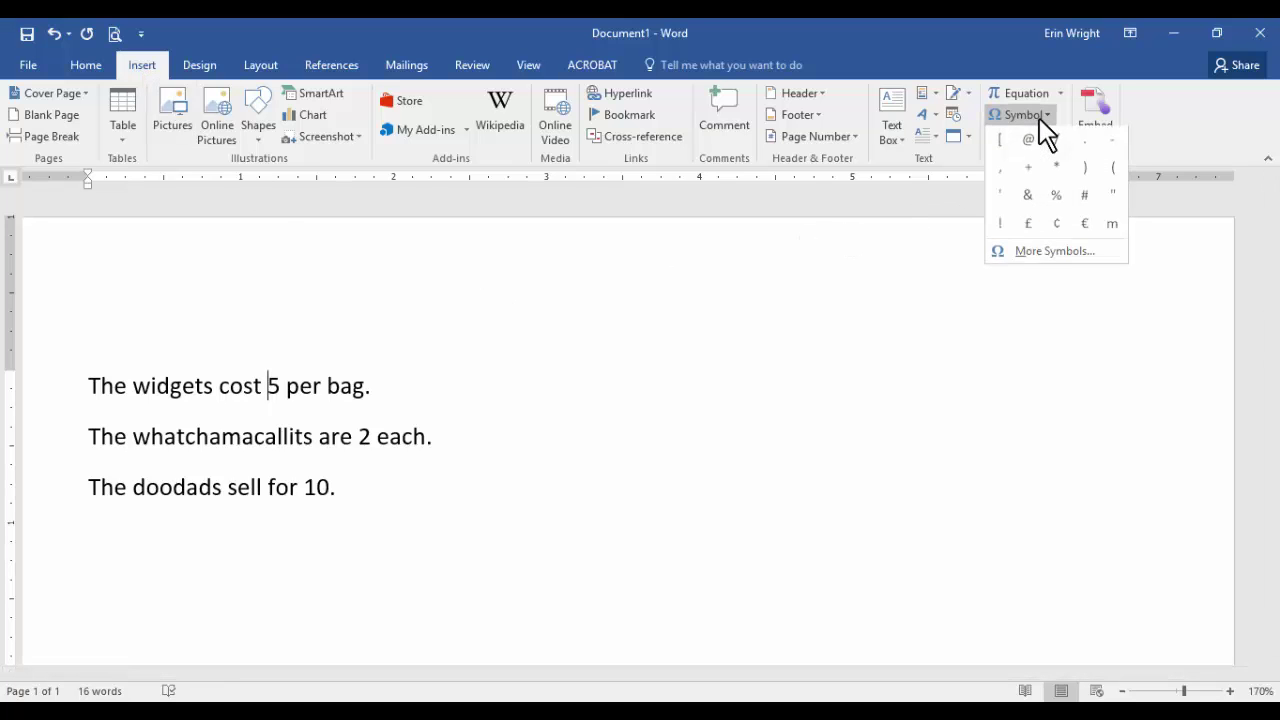
click(1062, 253)
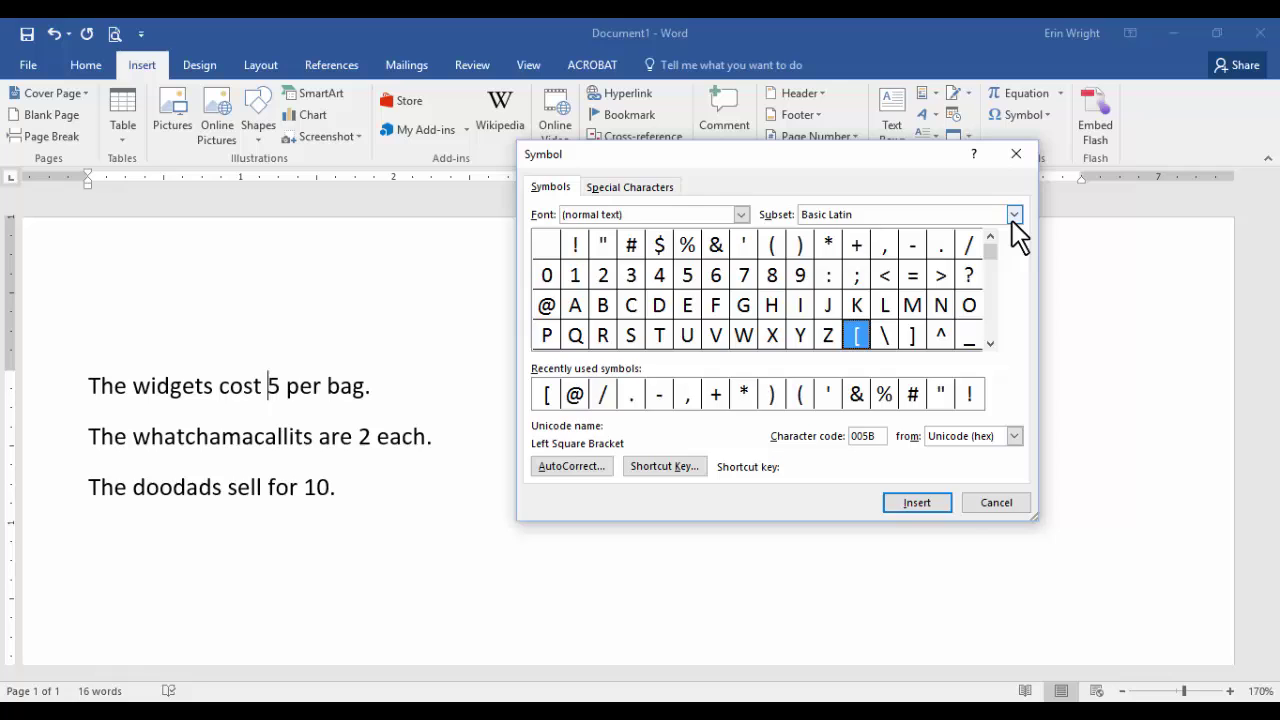
- Insert the € Euro Sign from the Currency Symbols subset before the 5
click(1012, 222)
drag(1013, 250, 1013, 267)
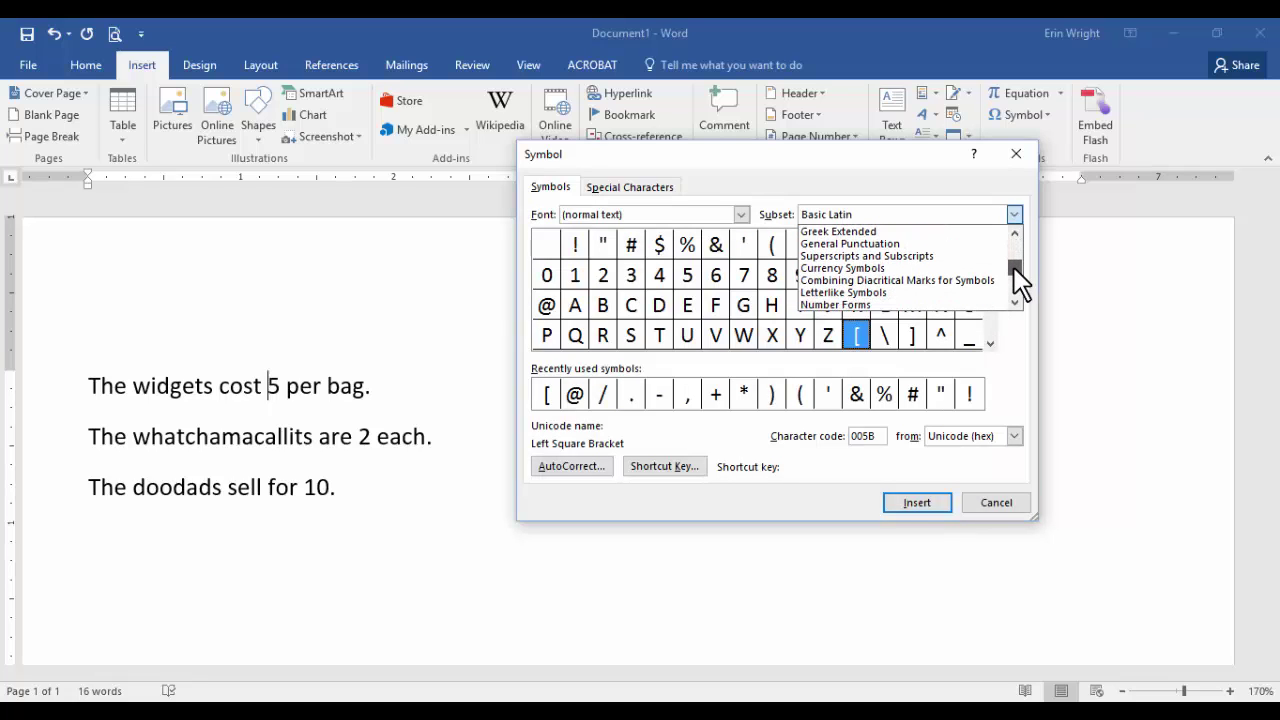
click(905, 270)
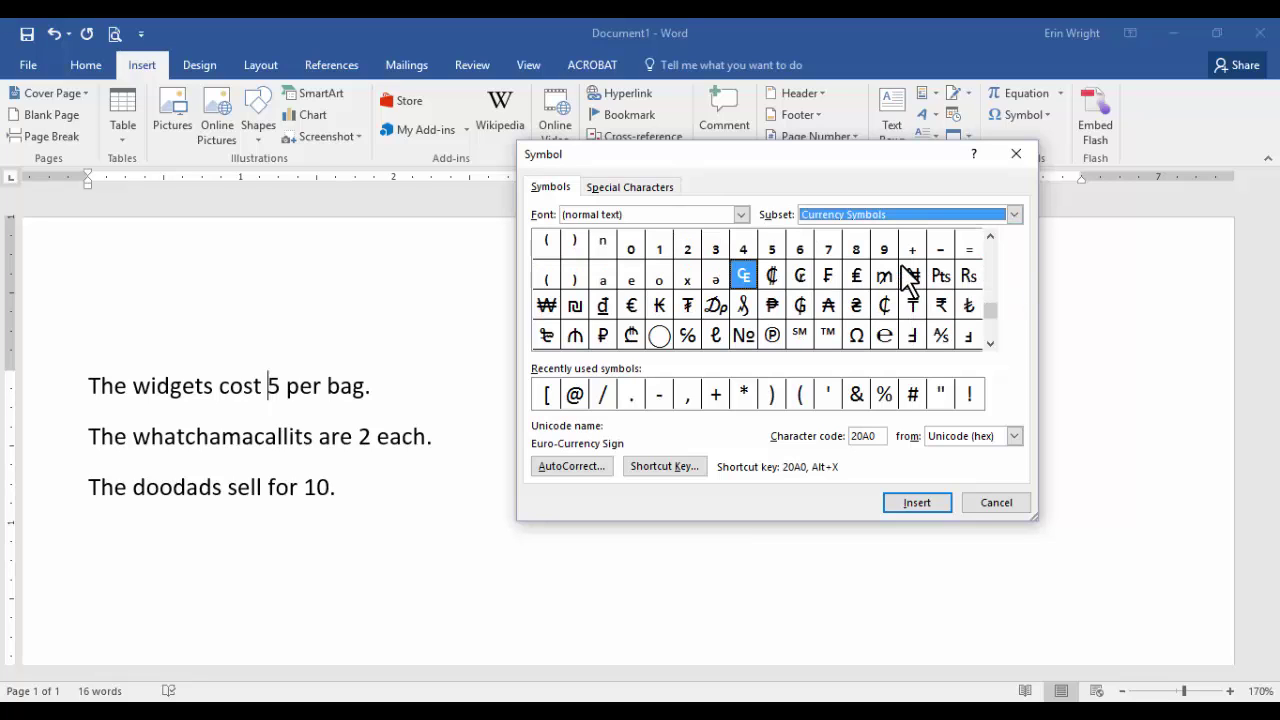
click(631, 306)
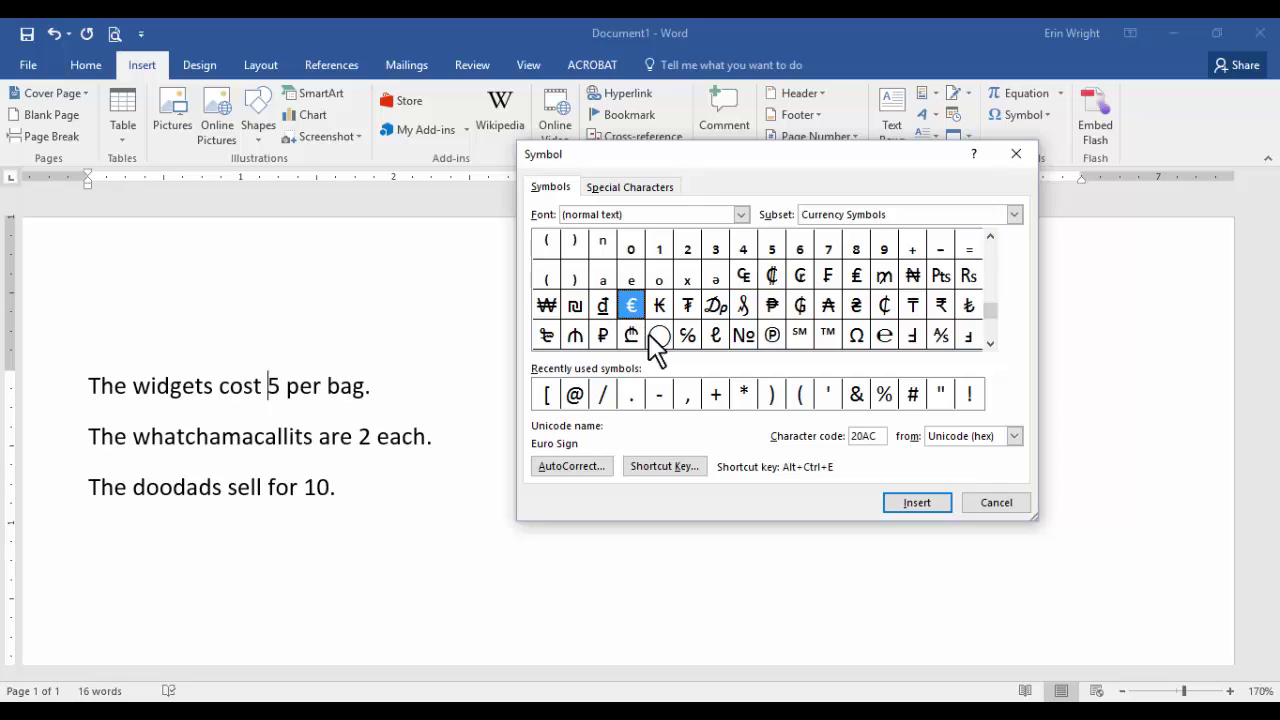
click(912, 503)
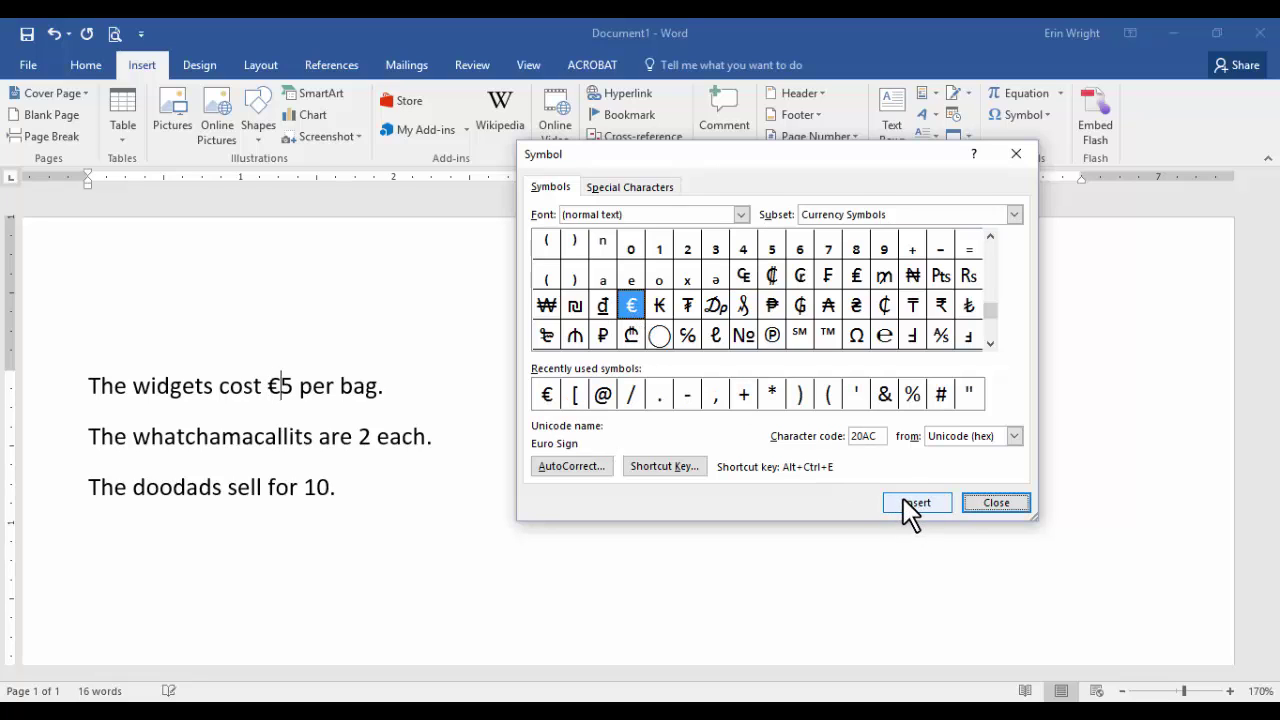
click(359, 437)
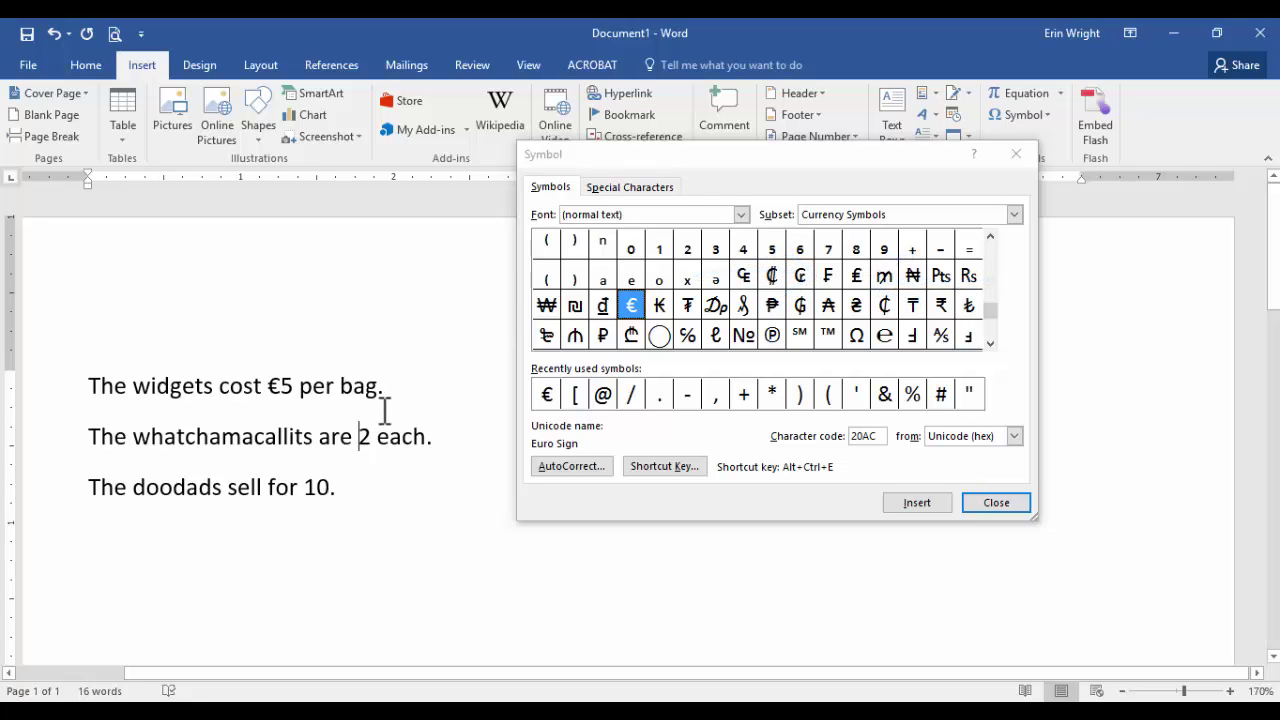
- Reopen the Symbol dialog and switch its subset to Latin-1 Supplement
click(995, 504)
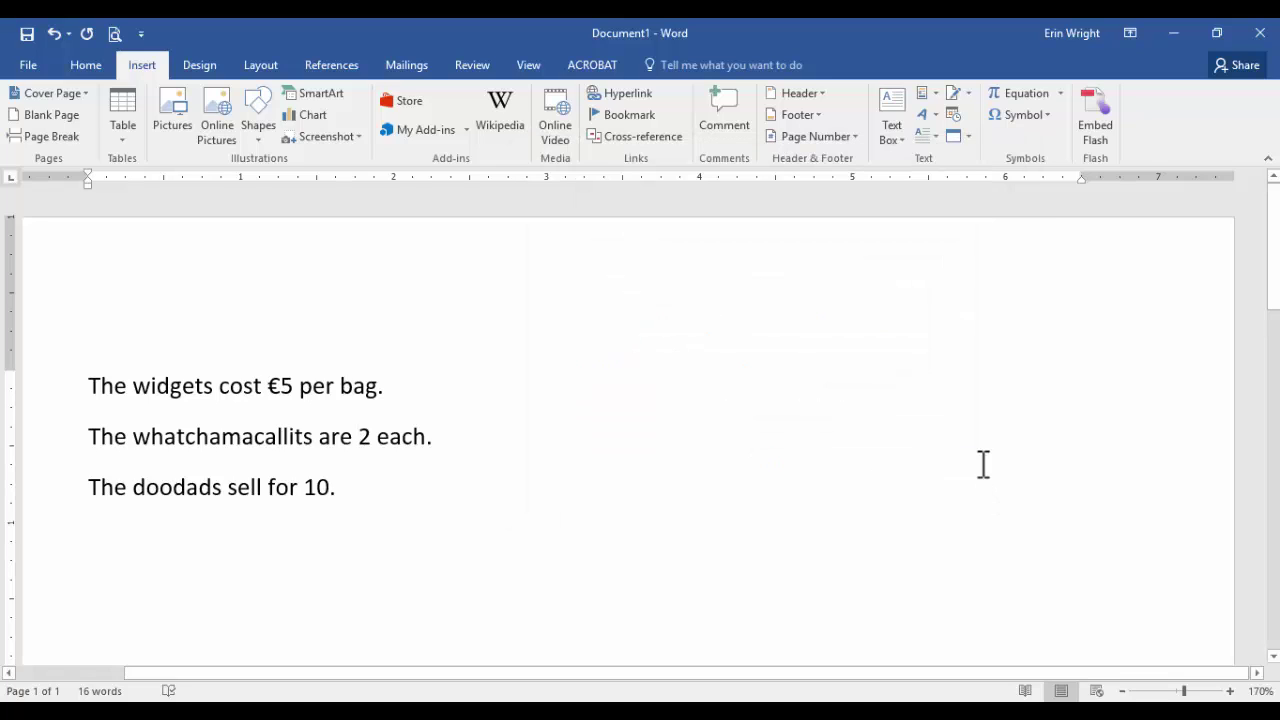
click(1039, 113)
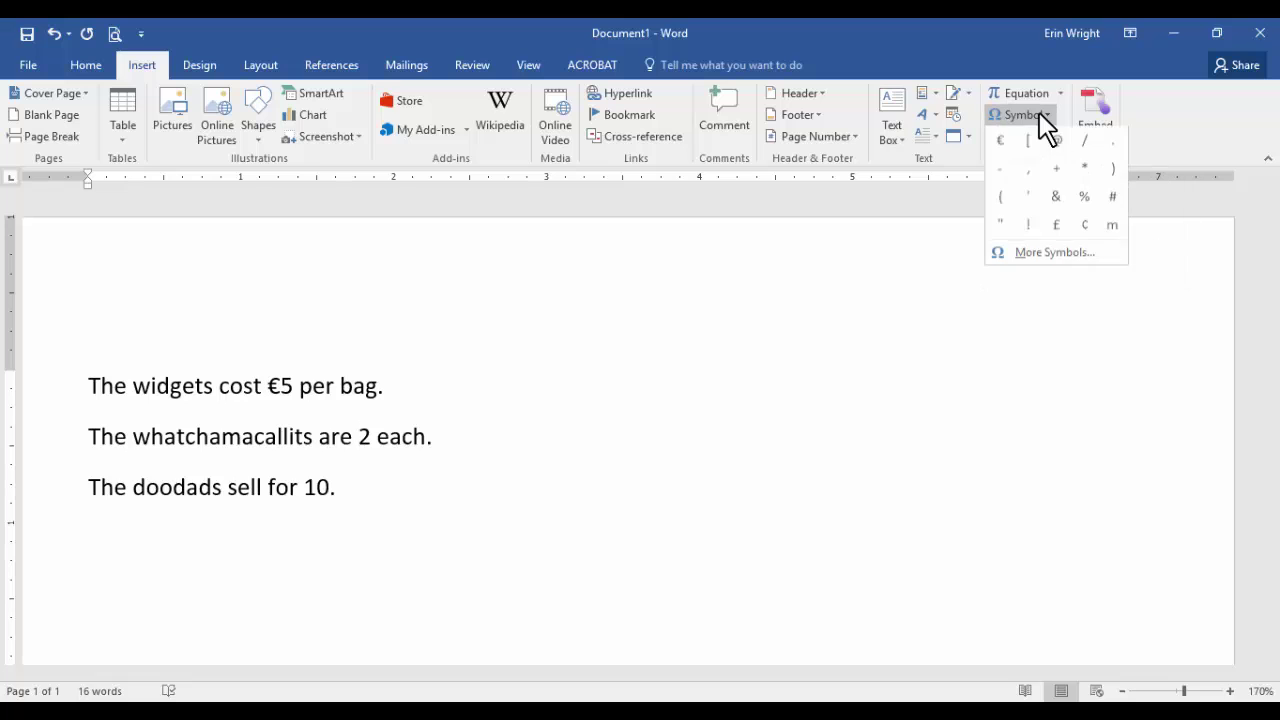
click(1045, 254)
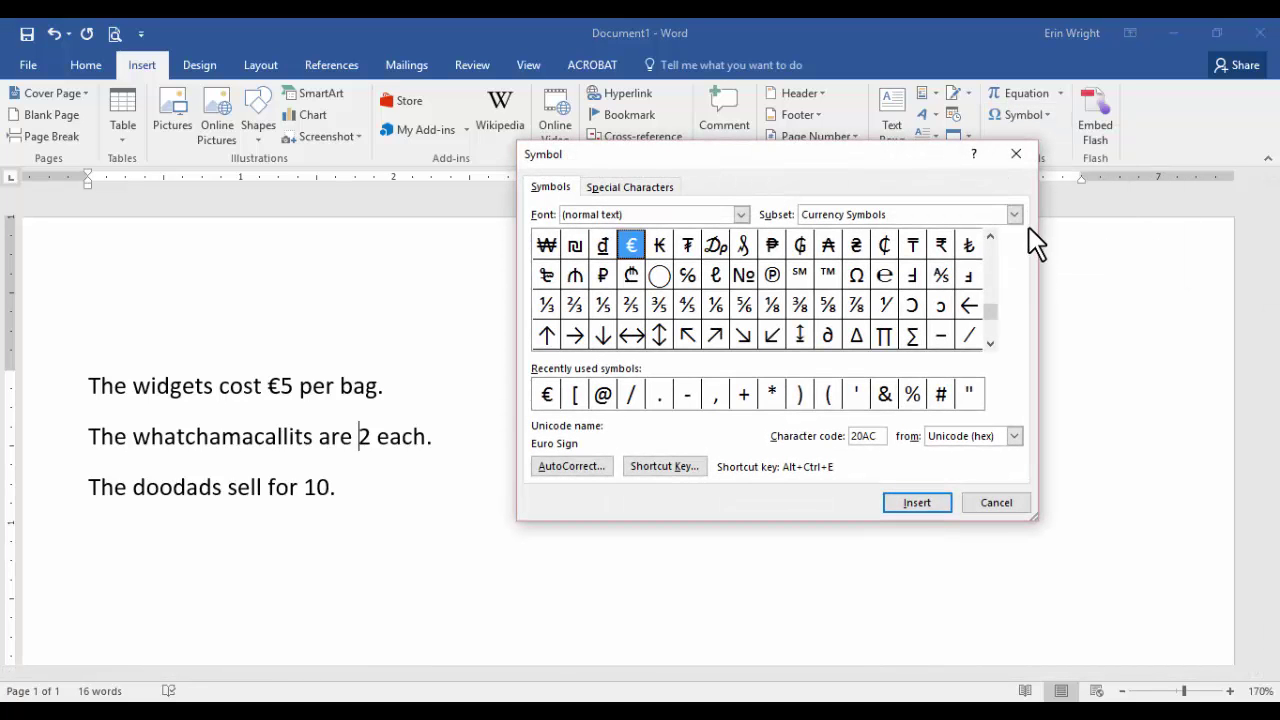
click(1014, 214)
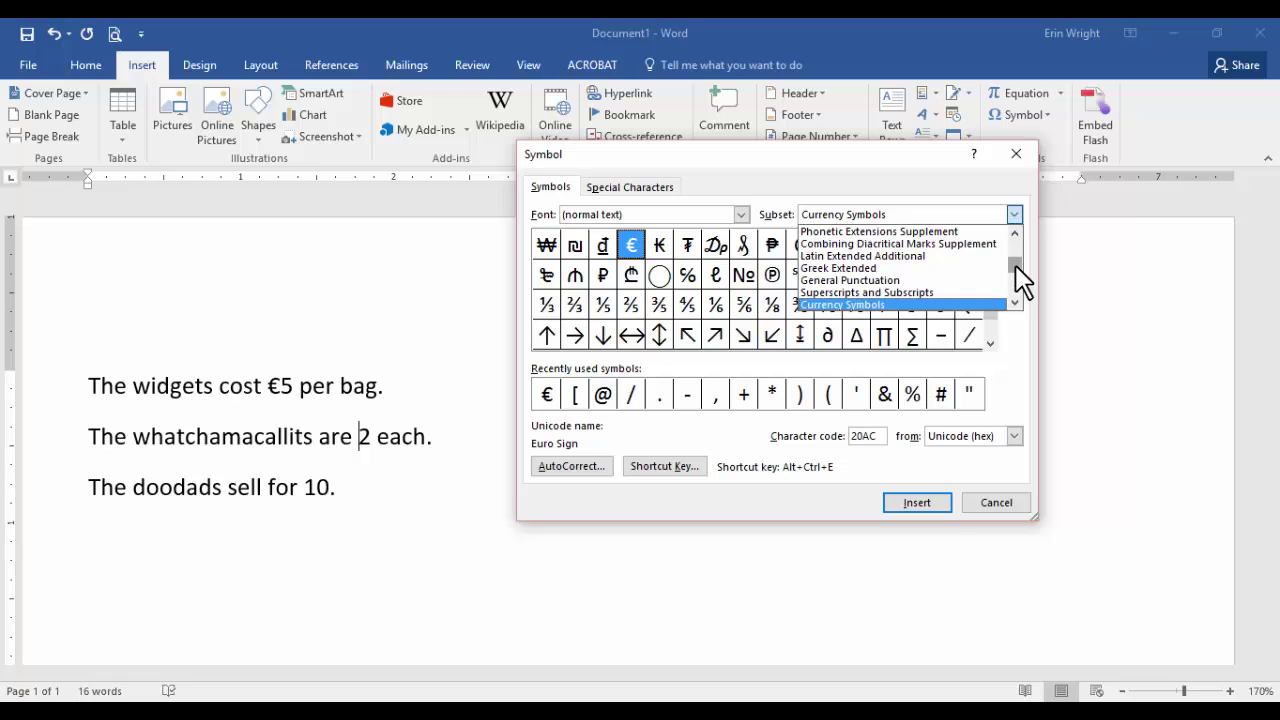
drag(1015, 266, 1015, 240)
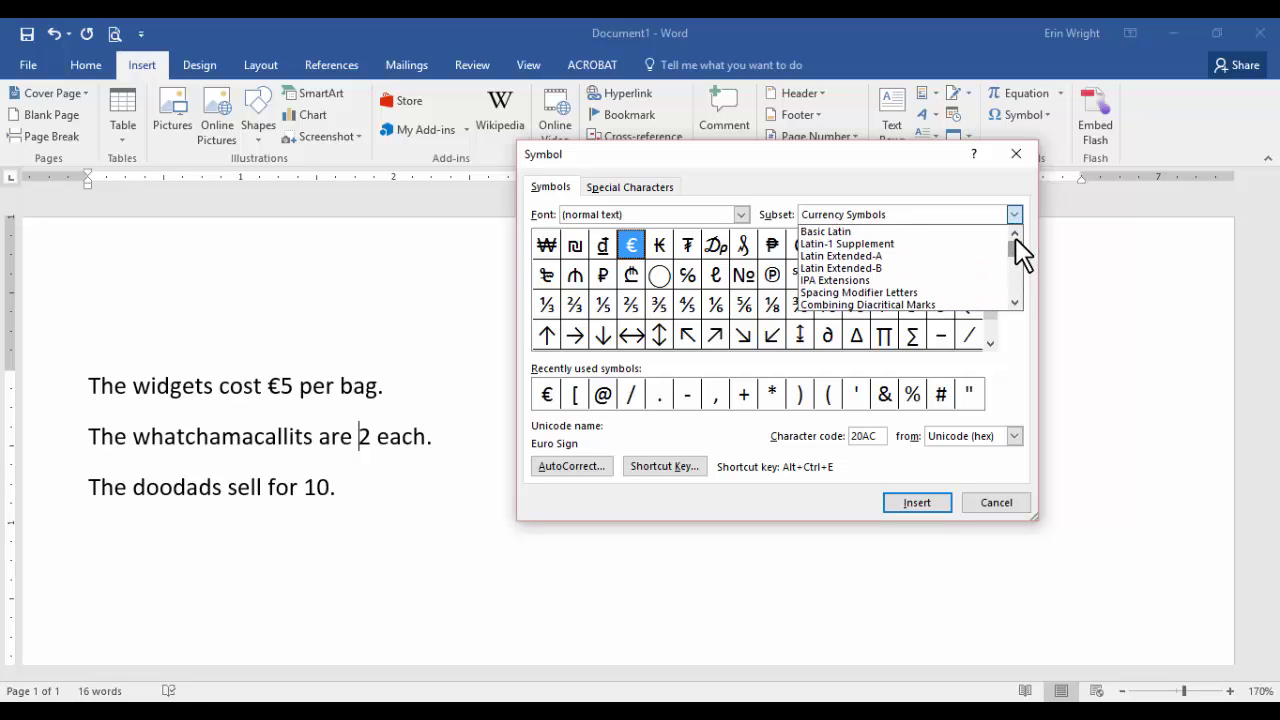
click(887, 243)
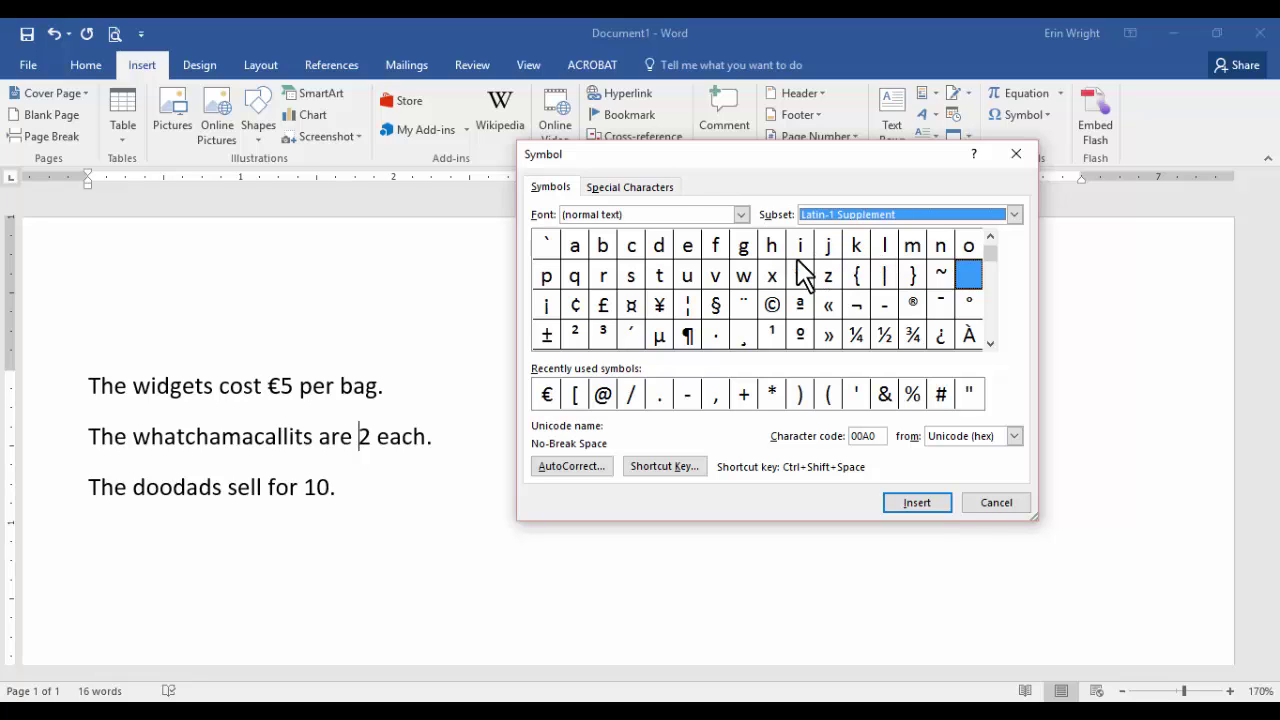
- Insert ¢ before the 2 and £ before the 10, then close the Symbol dialog
click(575, 306)
click(917, 503)
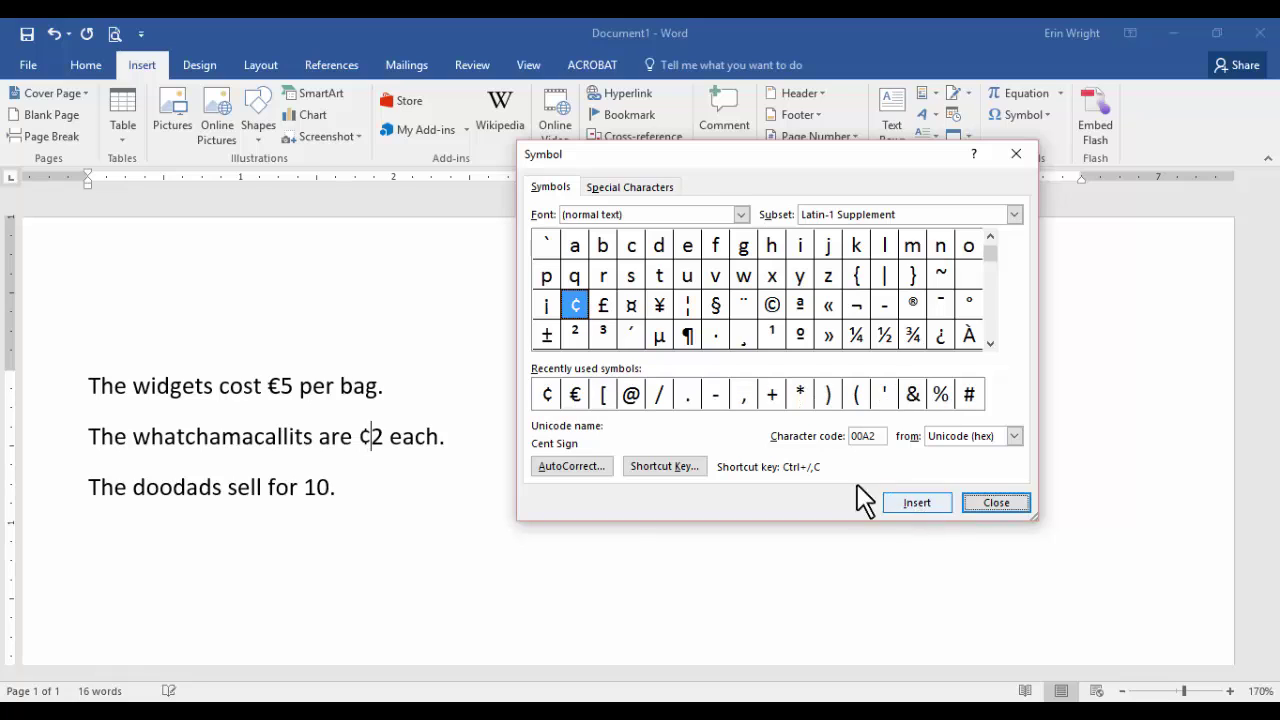
click(302, 489)
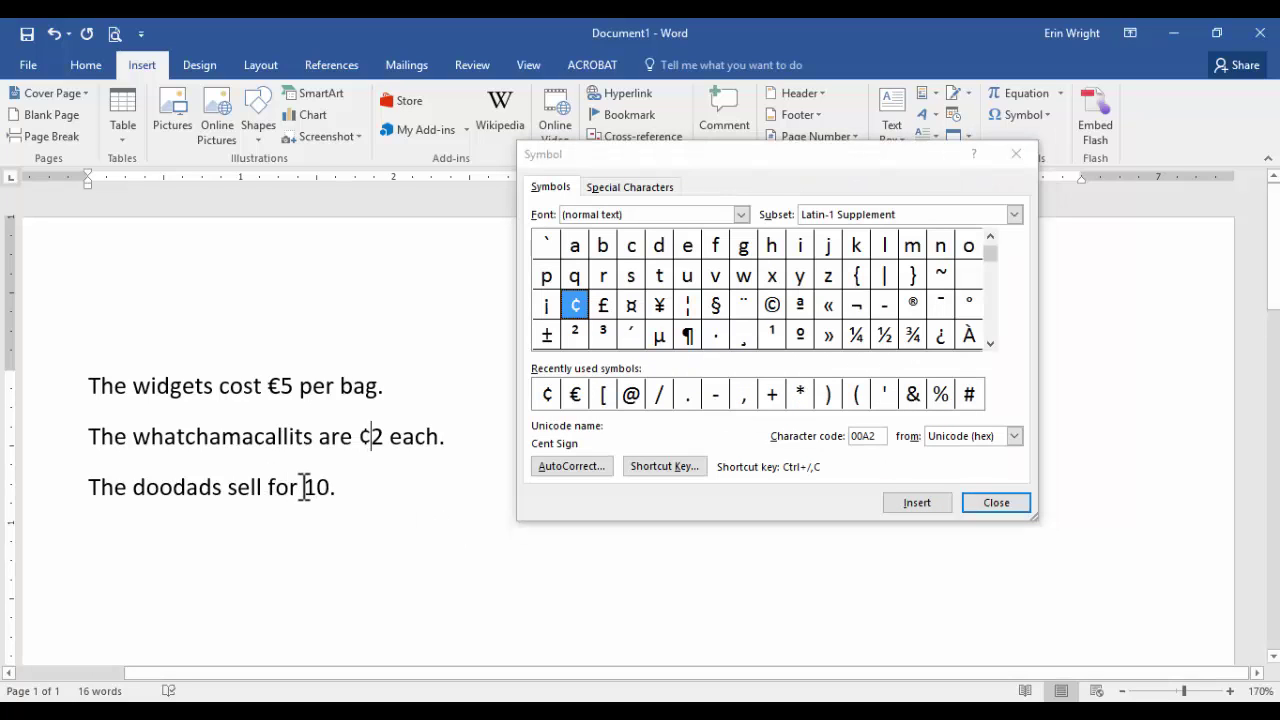
click(603, 306)
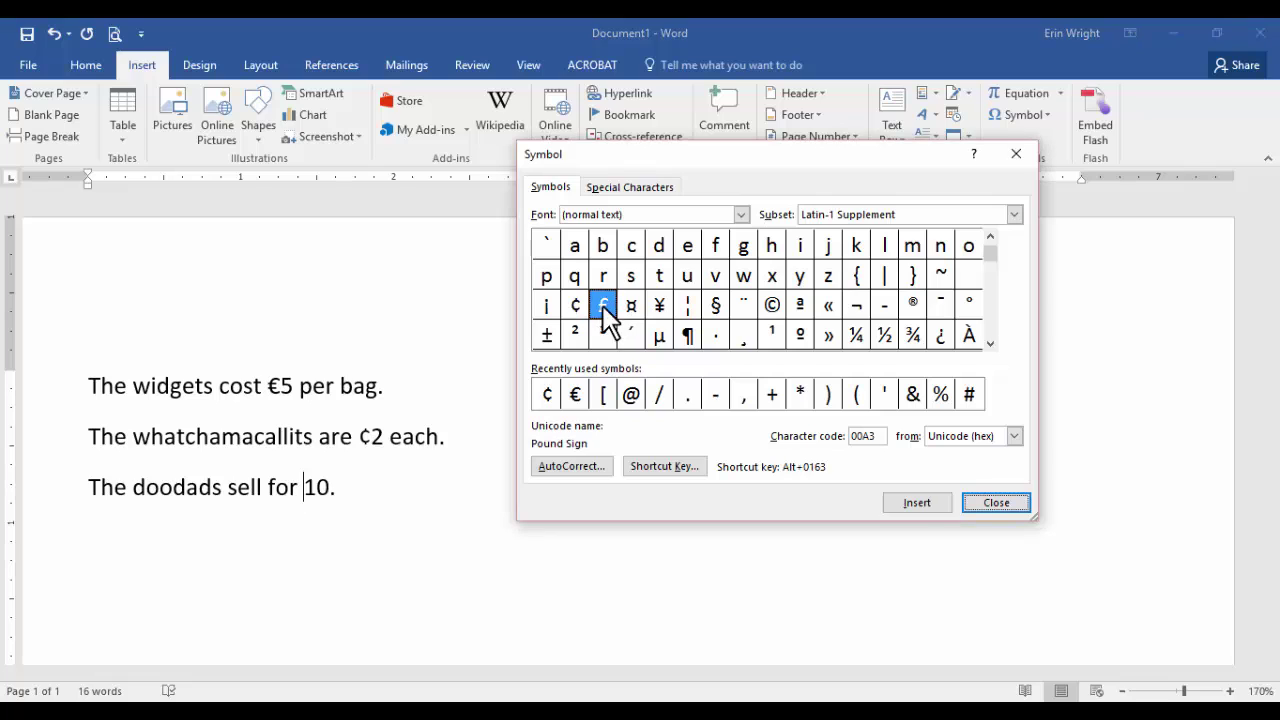
click(917, 503)
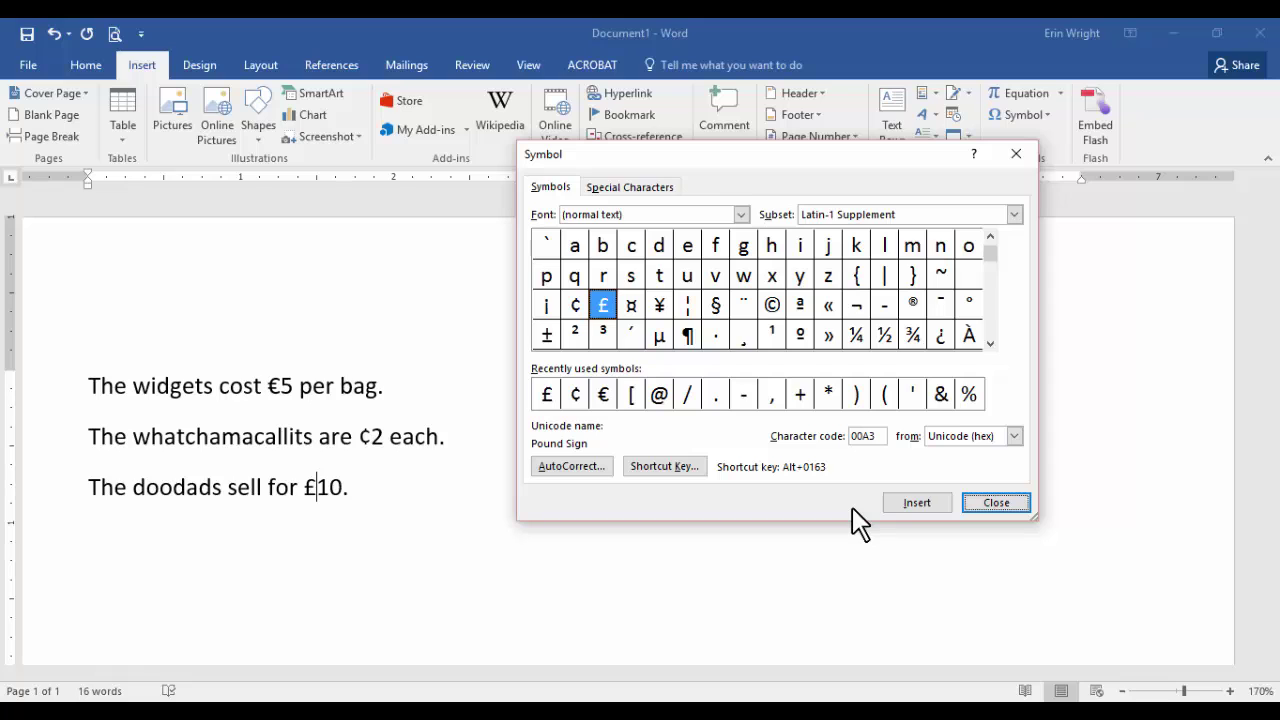
click(995, 504)
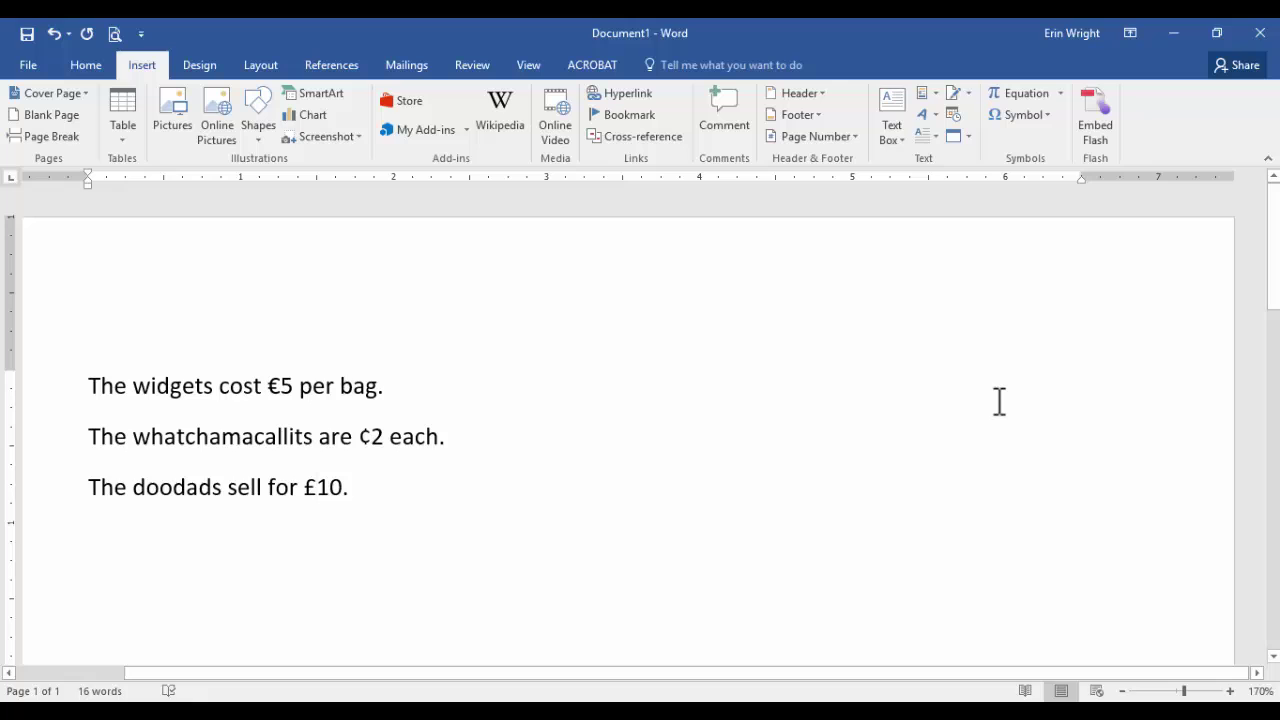
click(1040, 114)
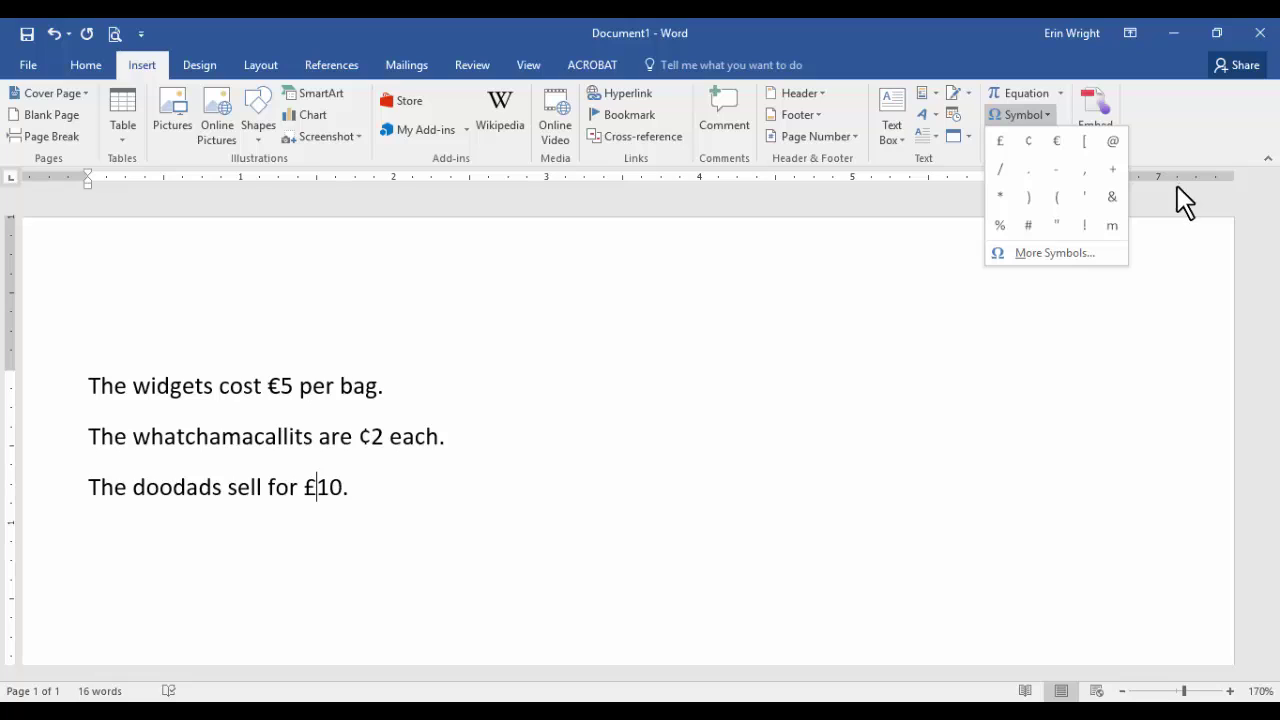
click(1048, 325)
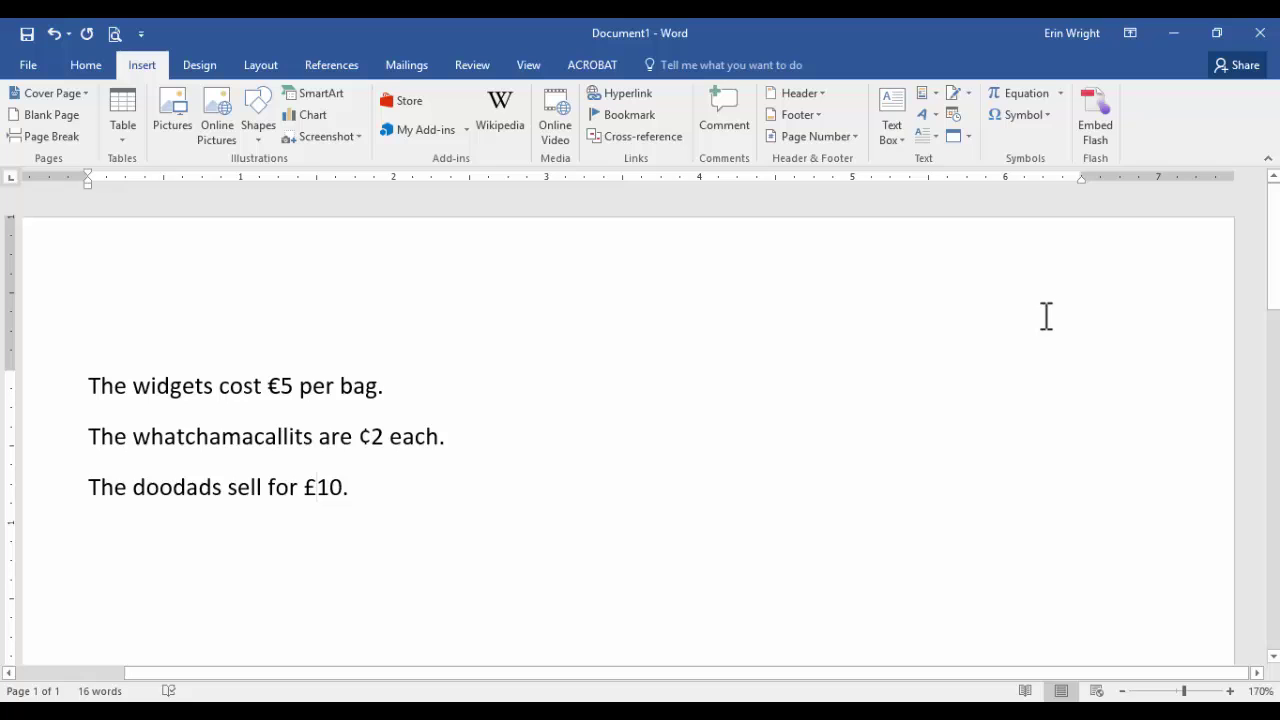